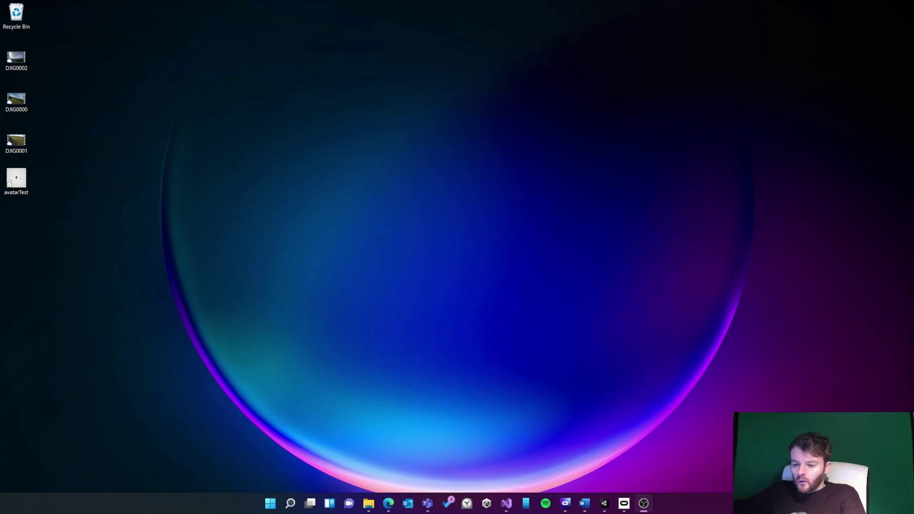
# - Skim the Ghost Howls tutorial article, then show the desktop
pyautogui.moveTo(388, 503)
pyautogui.click(484, 459)
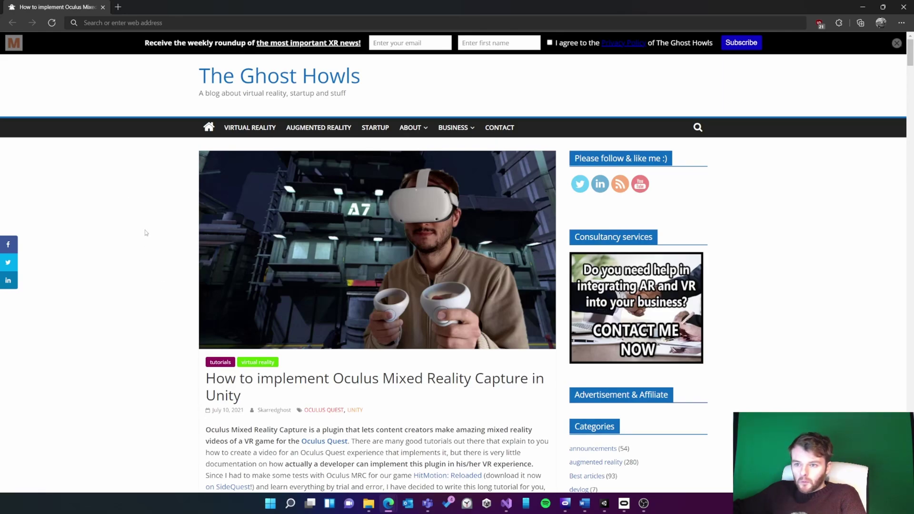
pyautogui.scroll(-2, 145, 262)
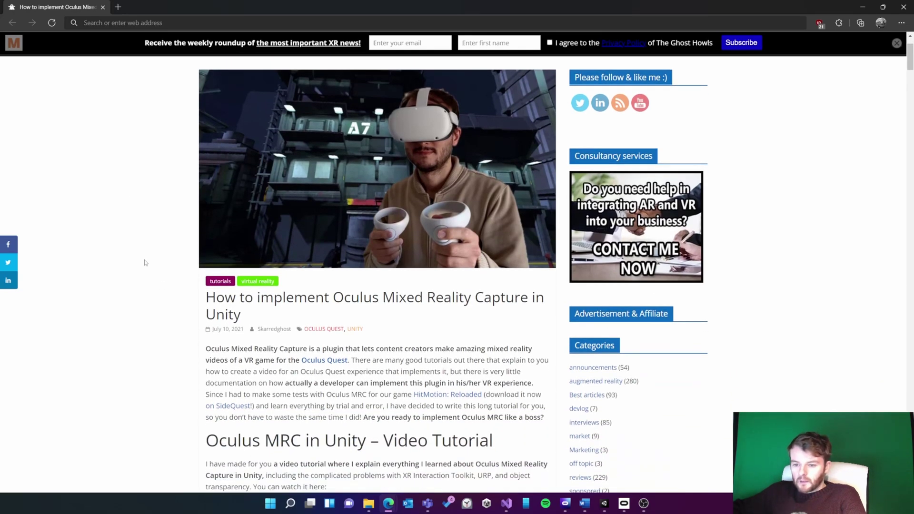
pyautogui.scroll(2, 813, 218)
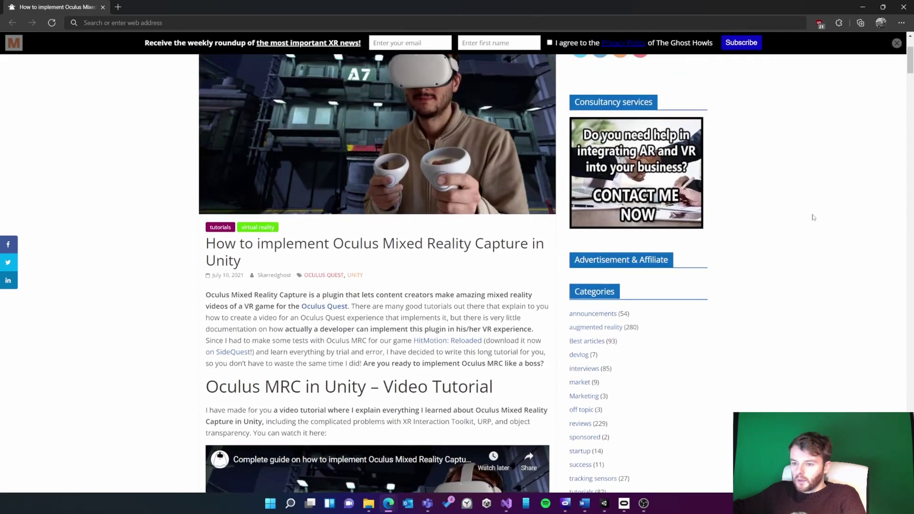
pyautogui.press('super+d')
# - Play the Beat Saber mixed reality clip on YouTube, then go to the OBS Studio homepage
pyautogui.moveTo(389, 504)
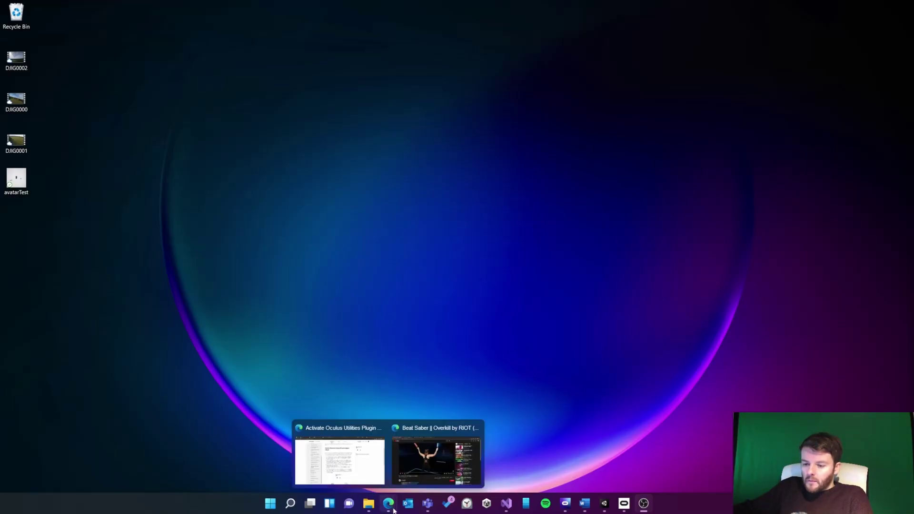
pyautogui.click(418, 450)
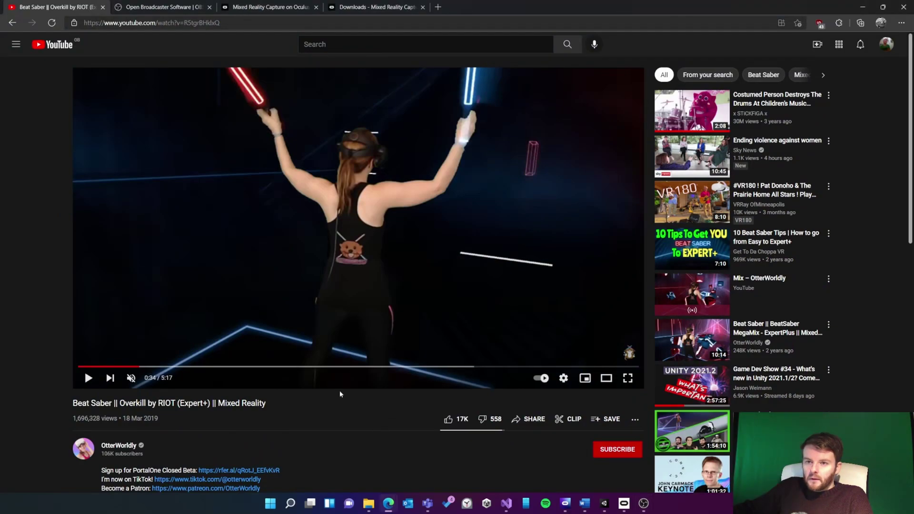
pyautogui.click(205, 198)
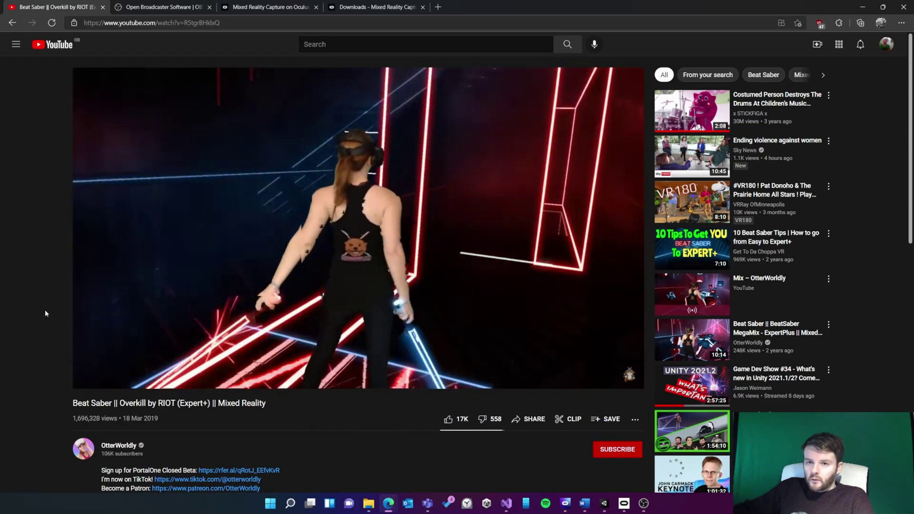
pyautogui.click(156, 8)
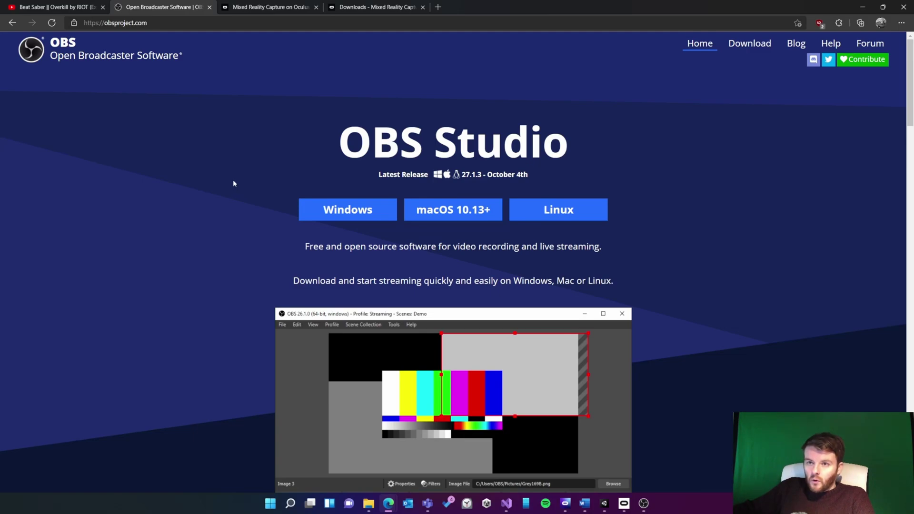
# - Look over the Mixed Reality Capture store page
pyautogui.click(253, 11)
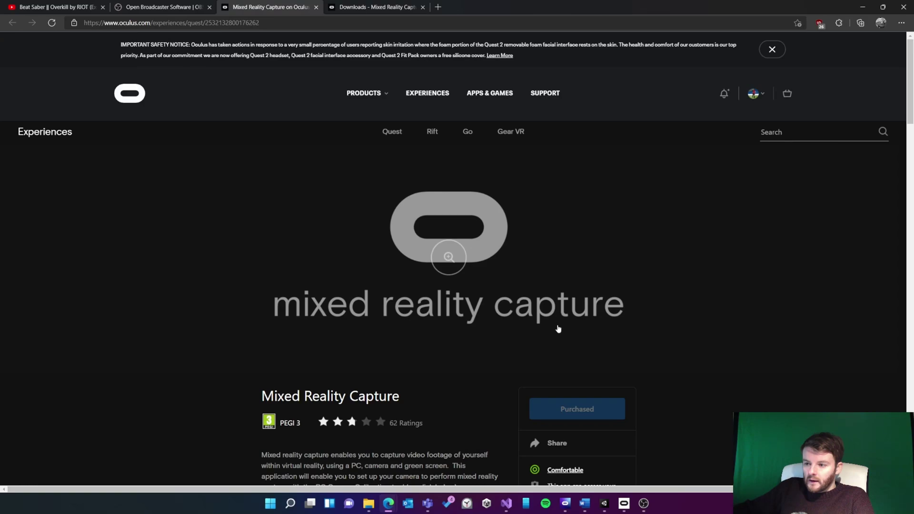
pyautogui.scroll(-1, 397, 347)
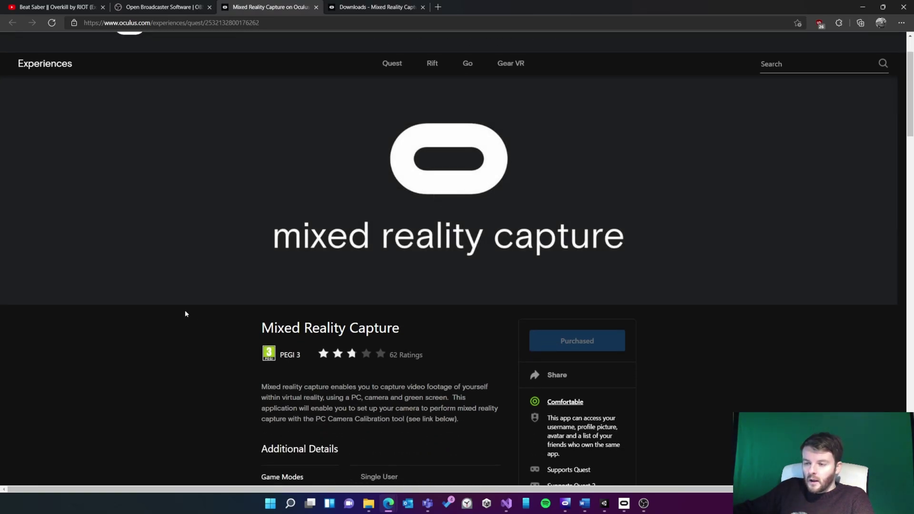
pyautogui.scroll(1, 184, 310)
# - Download Mixed Reality Capture Tools 5.1.1 from the downloads page, accepting the license terms
pyautogui.click(398, 6)
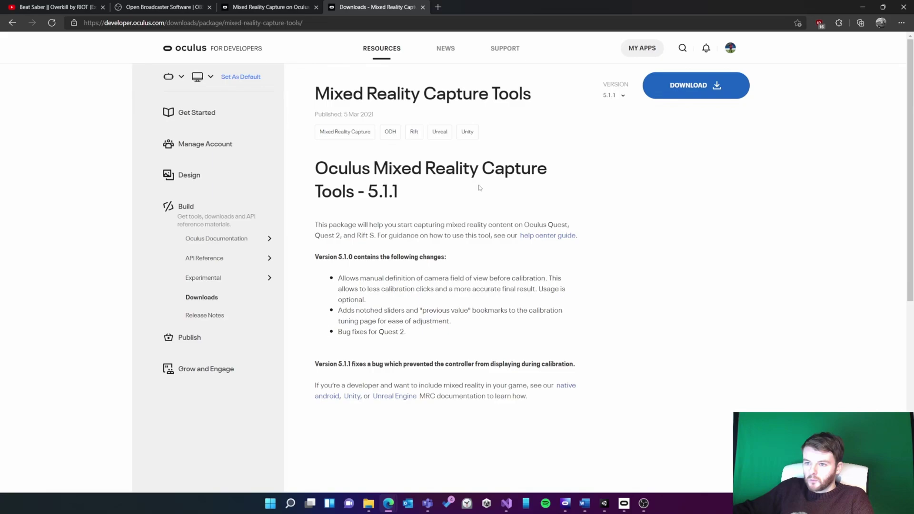
pyautogui.click(714, 87)
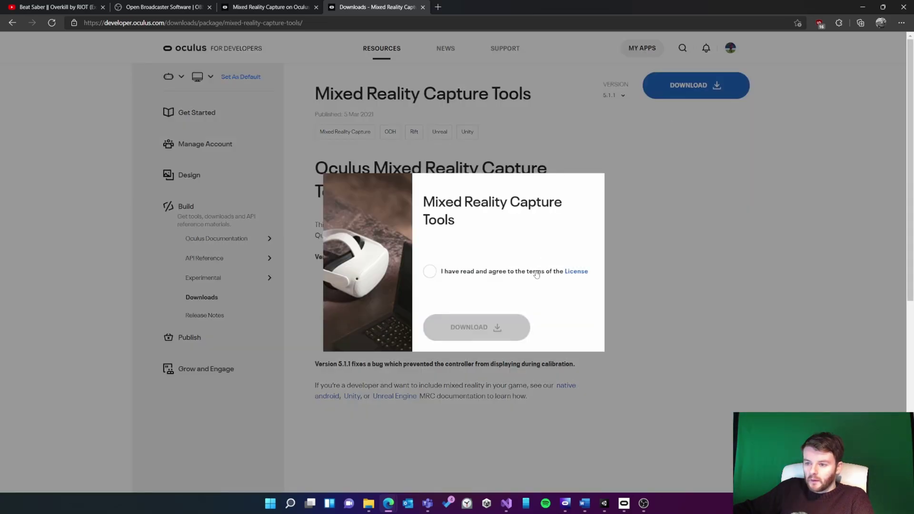
pyautogui.click(430, 272)
pyautogui.click(476, 327)
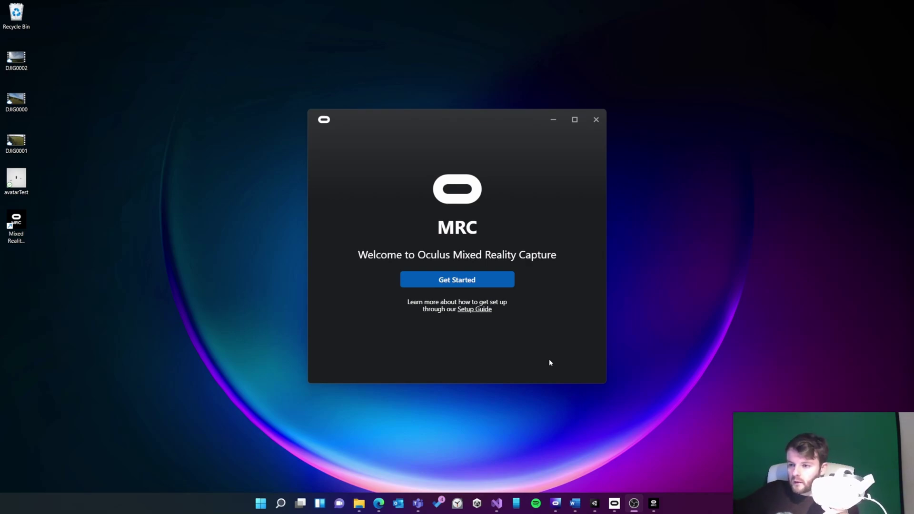
# - Agree to the terms, keep Quest 2 as the device, find the headset and proceed to calibration
pyautogui.click(420, 281)
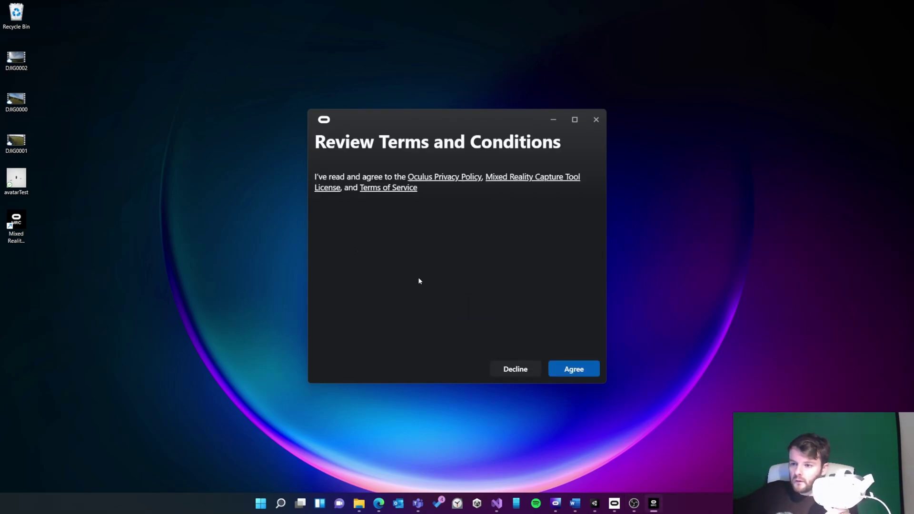
pyautogui.click(586, 370)
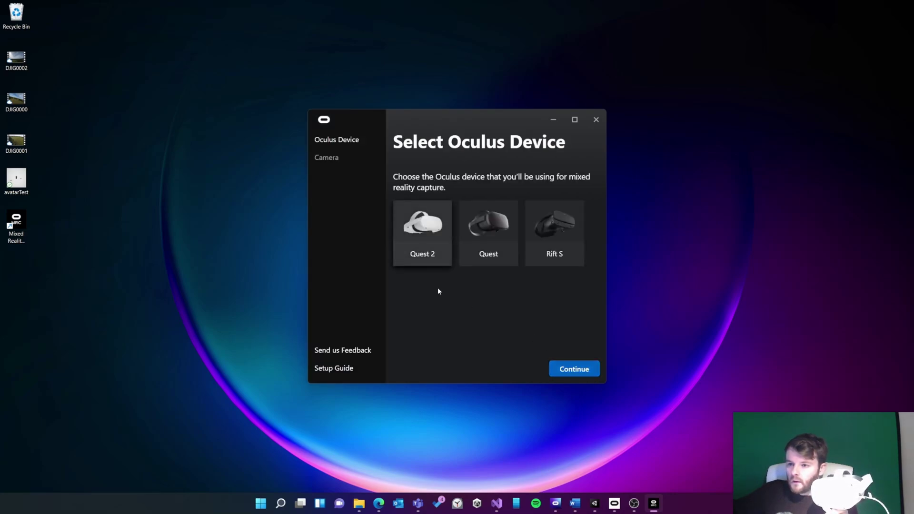
pyautogui.click(564, 372)
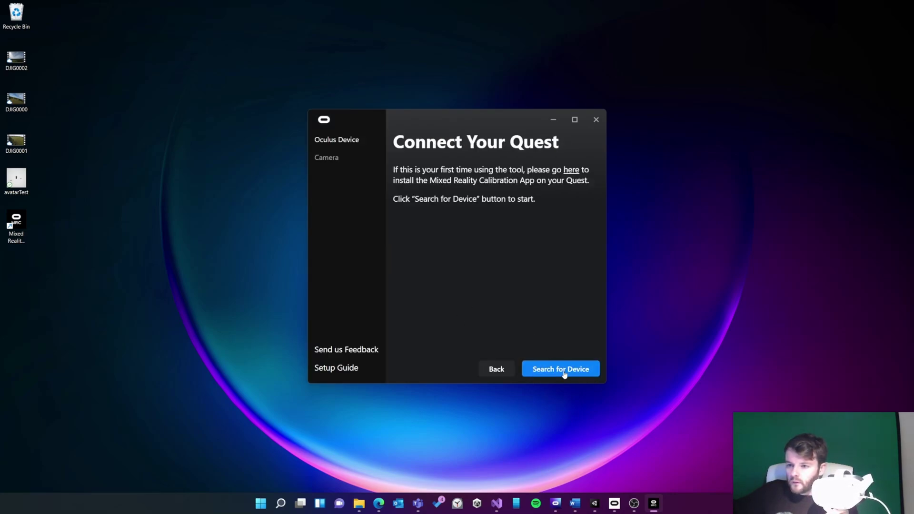
pyautogui.click(560, 369)
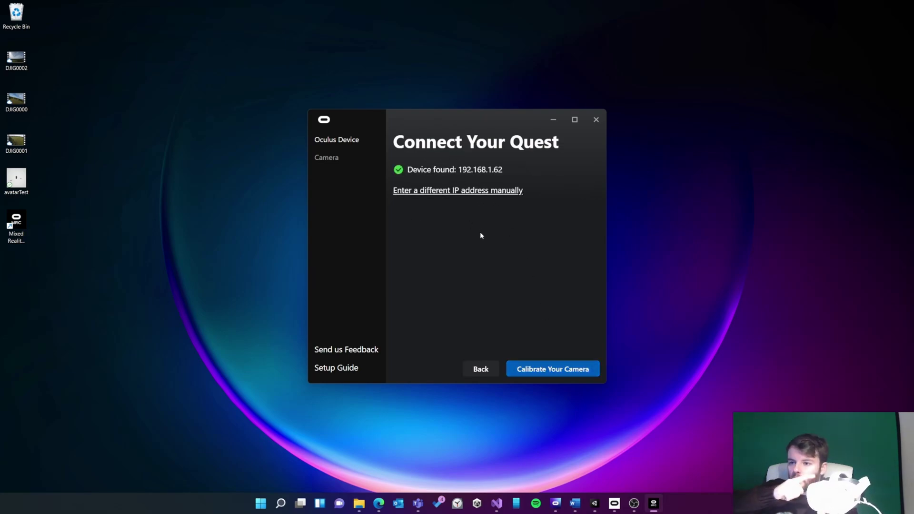
pyautogui.click(542, 369)
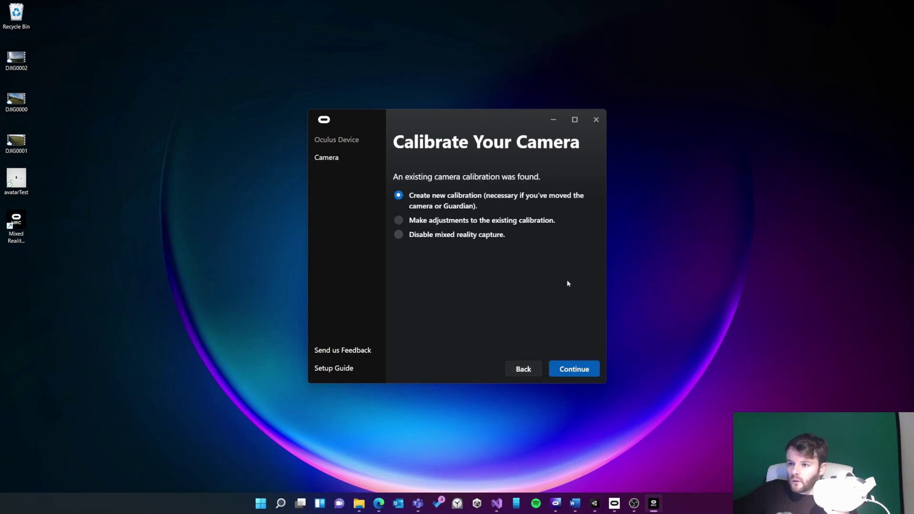
# - Create a new calibration with the Logitech StreamCam at horizontal FOV 78 and begin calibrating
pyautogui.click(578, 371)
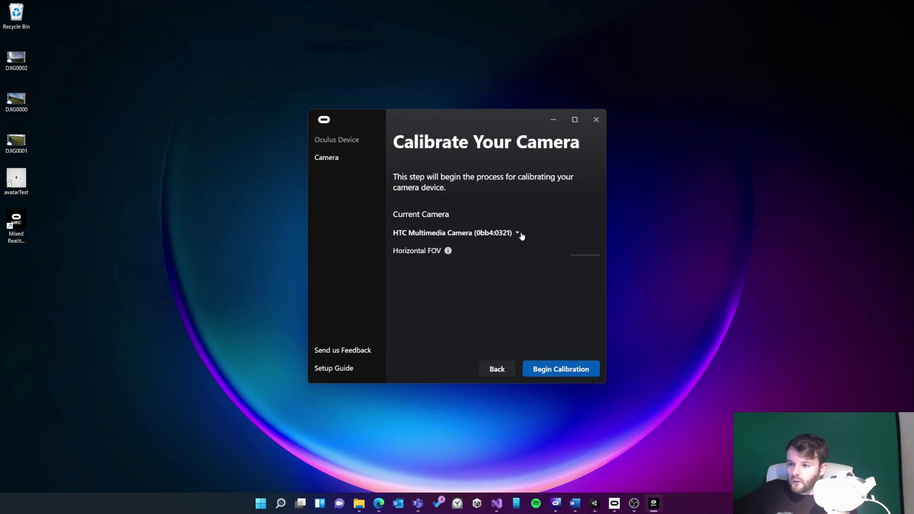
pyautogui.click(521, 235)
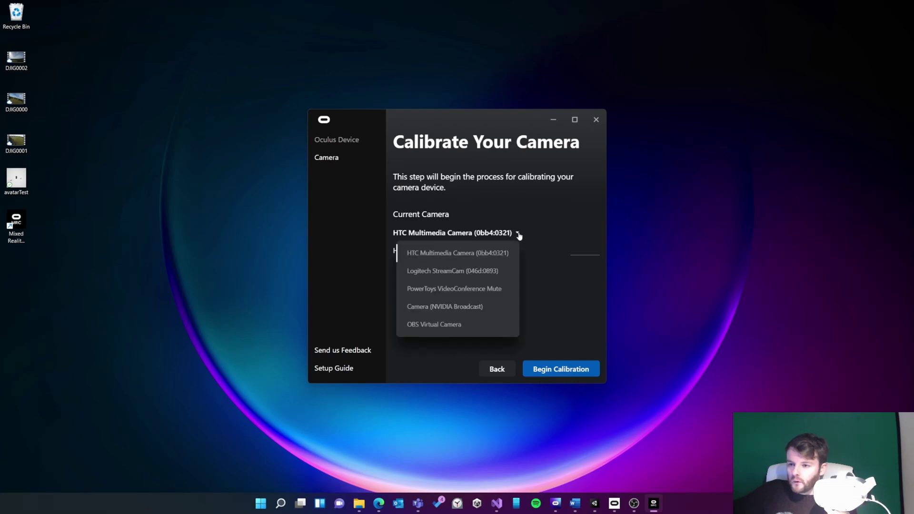
pyautogui.click(434, 272)
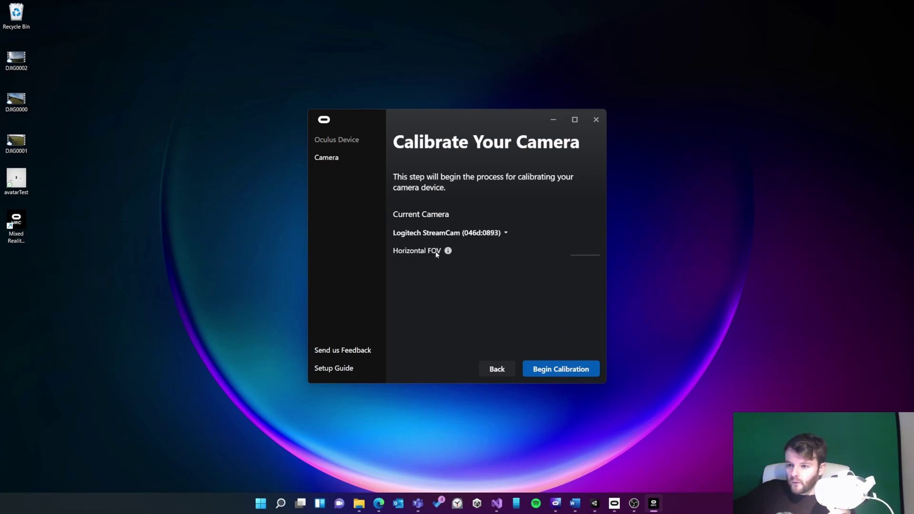
pyautogui.write('78')
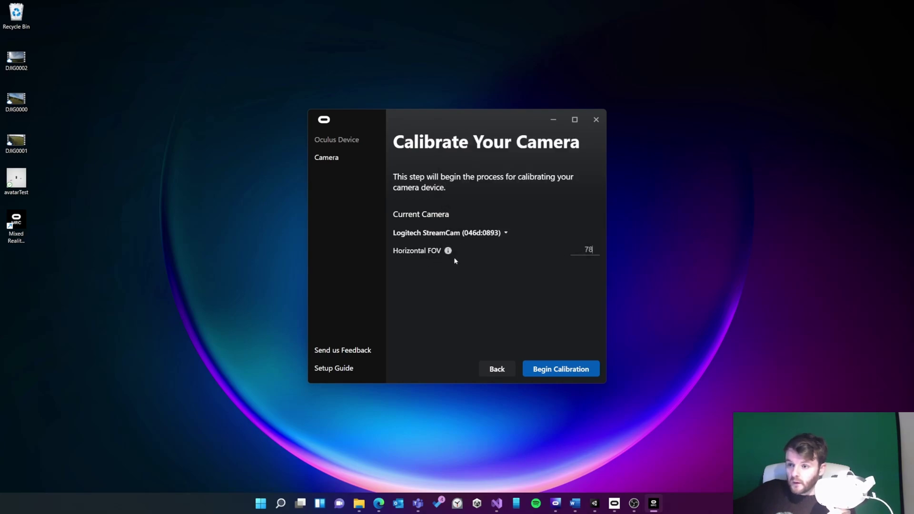
pyautogui.click(564, 369)
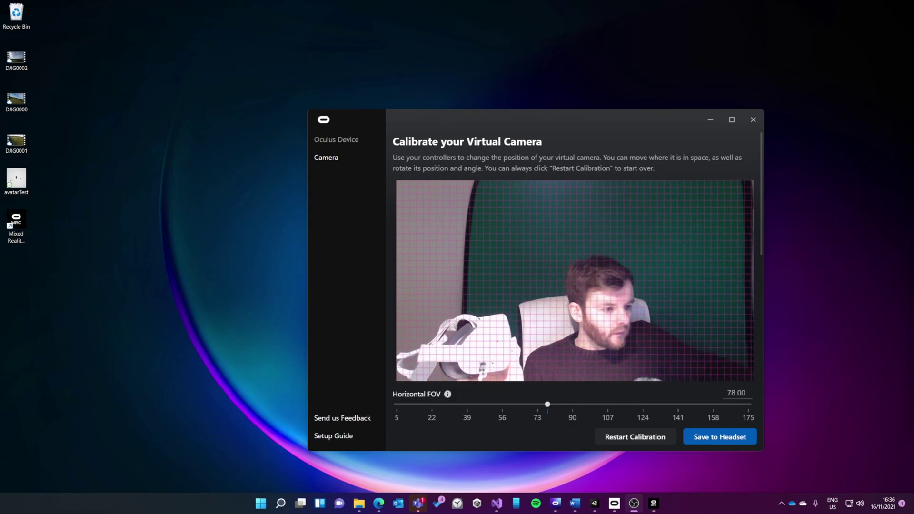
# - Save the calibration to the Quest, export the OBS scene collection as Desktop\oculus, and install the OBS plugin
pyautogui.click(738, 435)
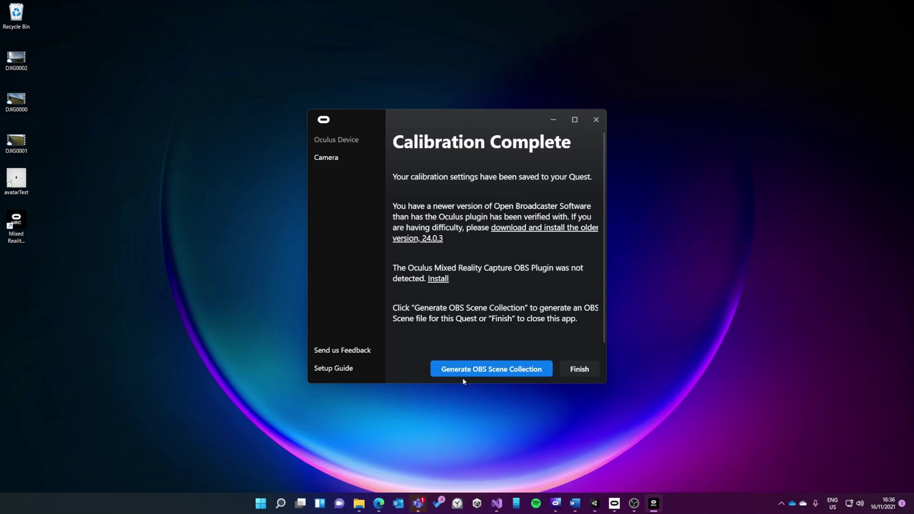
pyautogui.click(495, 377)
pyautogui.click(489, 371)
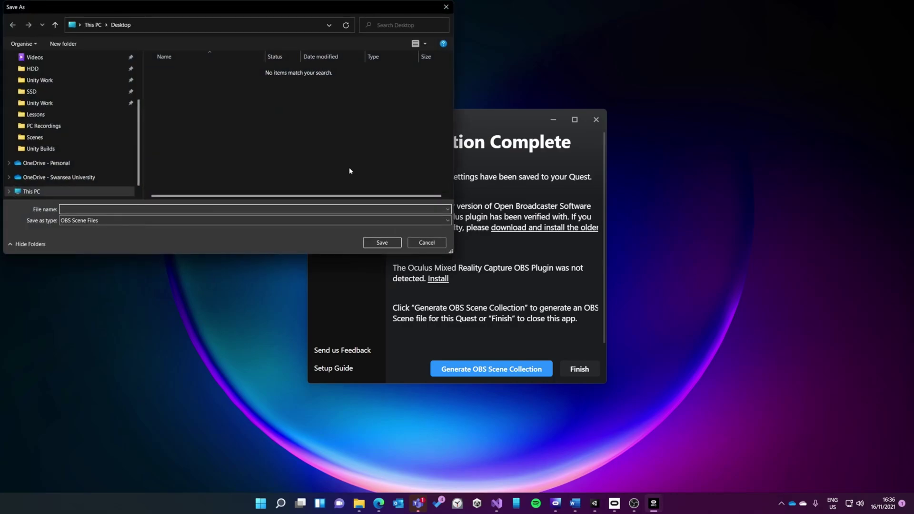
pyautogui.write('oculus')
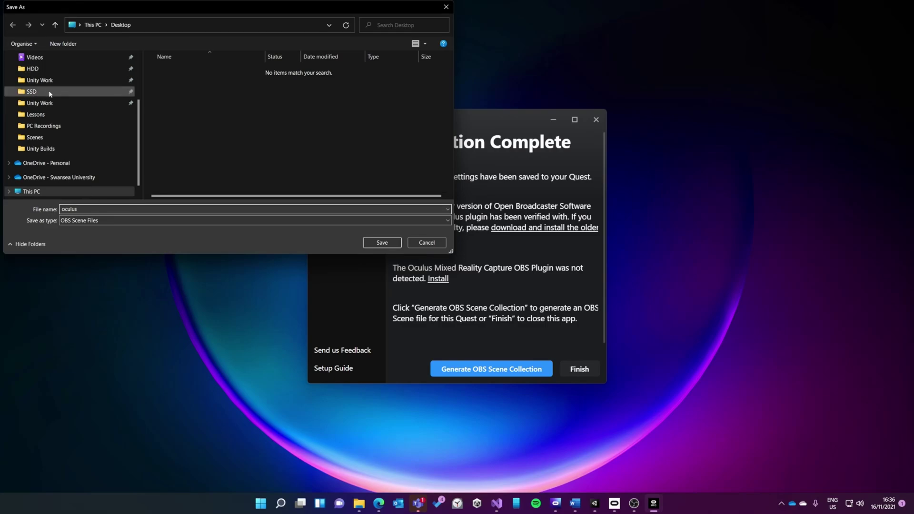
pyautogui.scroll(3, 50, 93)
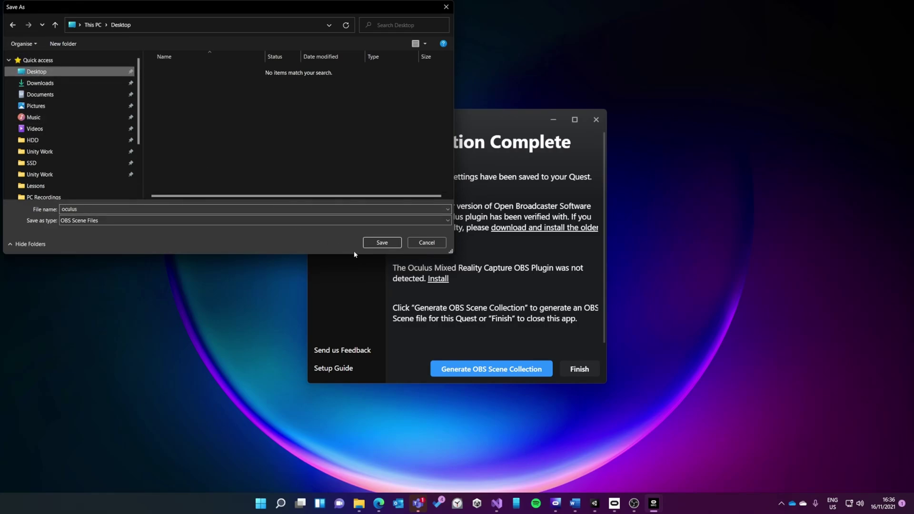
pyautogui.click(383, 243)
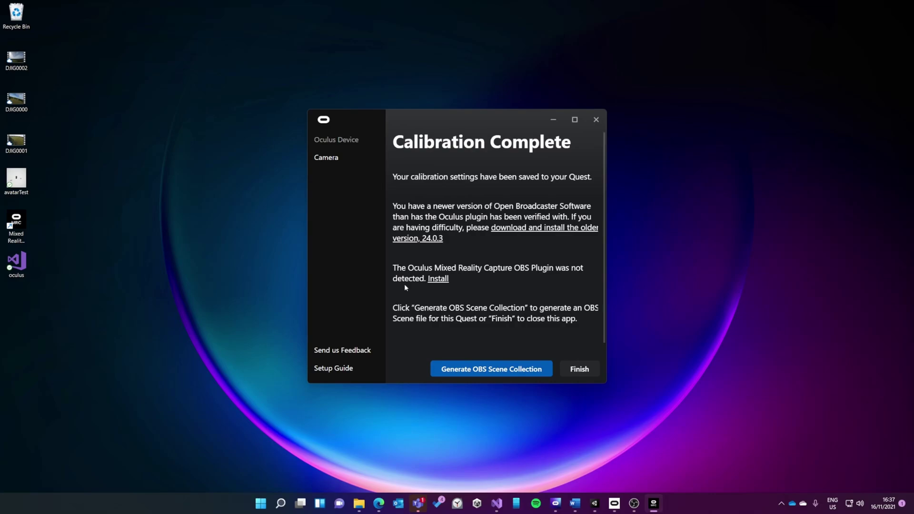
pyautogui.click(443, 280)
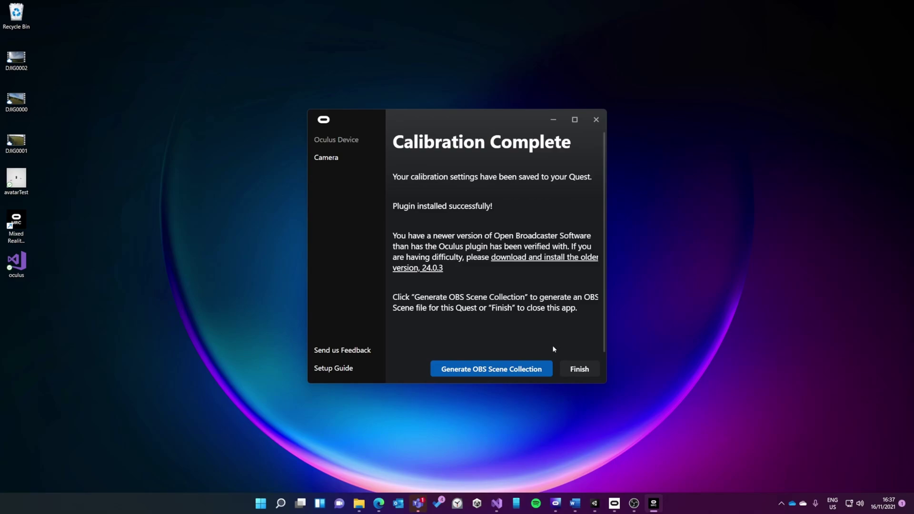
# - Finish the calibration tool and pick Desktop\oculus as the scene collection to import in OBS
pyautogui.click(579, 371)
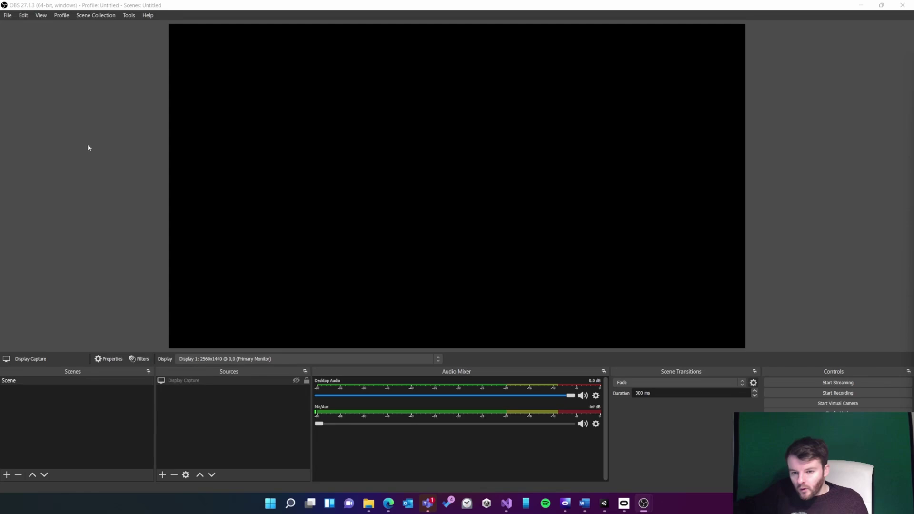
pyautogui.click(100, 15)
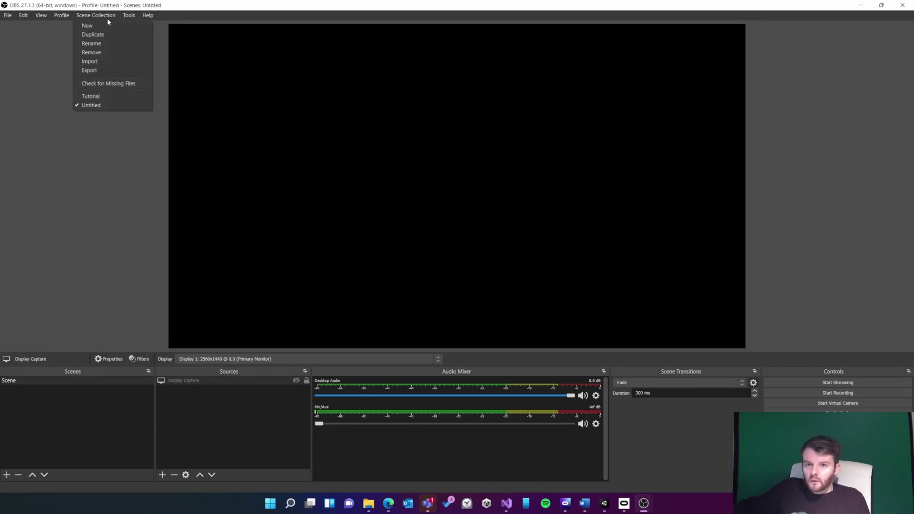
pyautogui.click(105, 61)
pyautogui.click(577, 193)
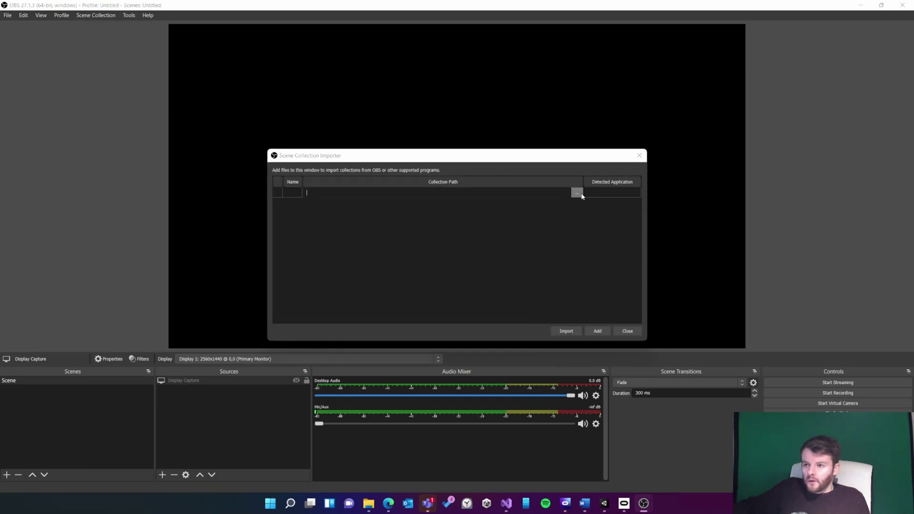
pyautogui.scroll(2, 321, 310)
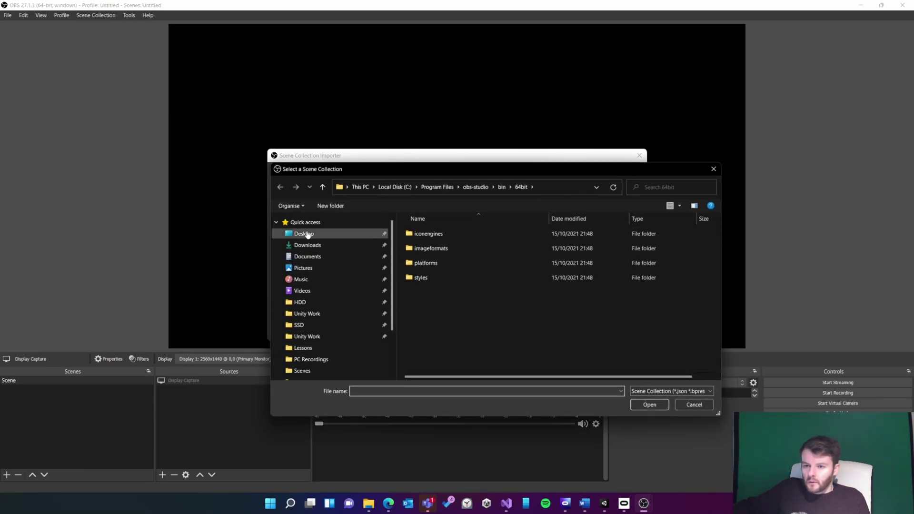
pyautogui.click(303, 233)
pyautogui.click(426, 234)
pyautogui.click(649, 405)
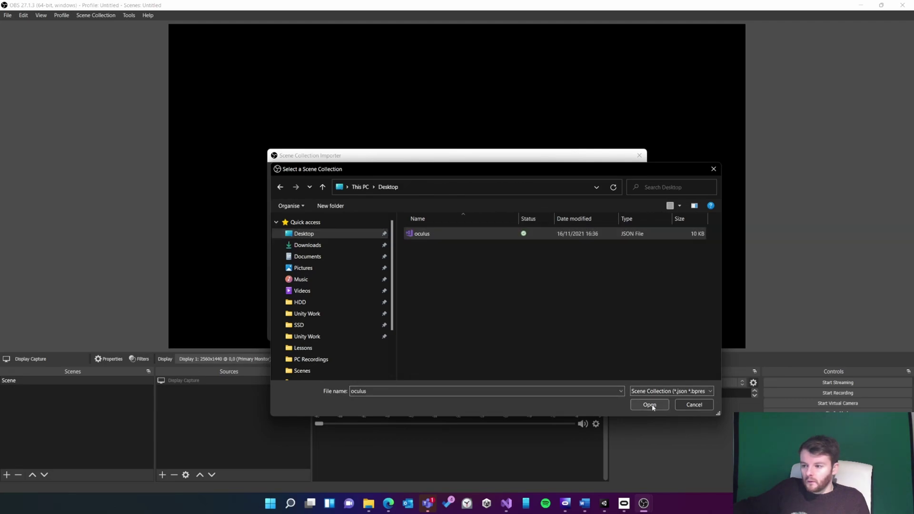
# - Import it as the Quest MRC scene collection and make Quest MRC active
pyautogui.click(577, 331)
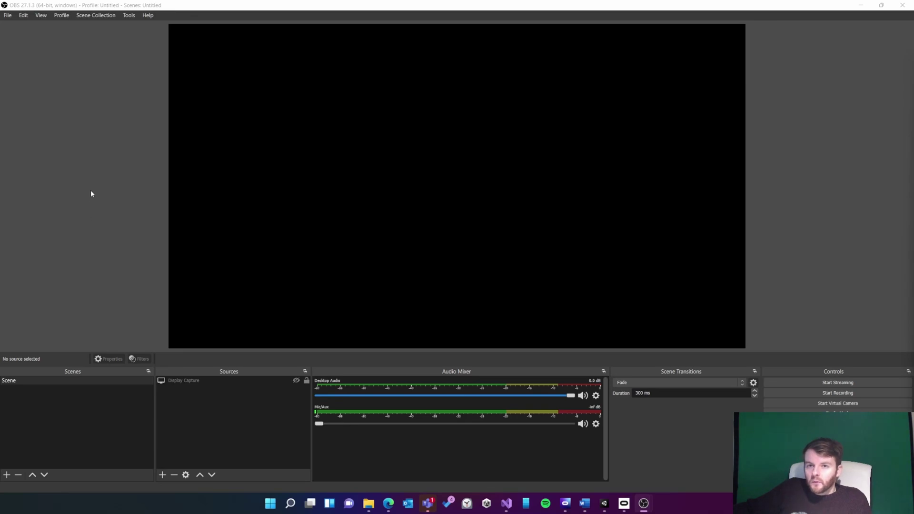
pyautogui.click(99, 16)
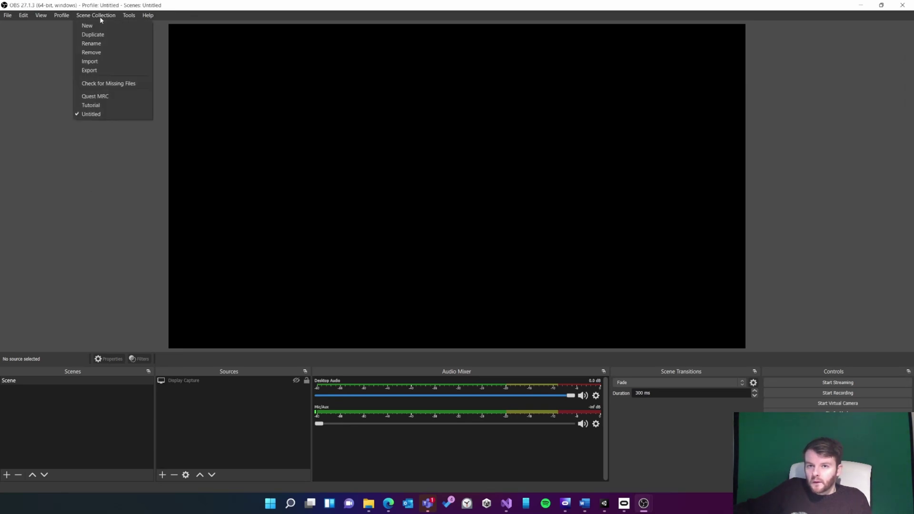
pyautogui.click(116, 97)
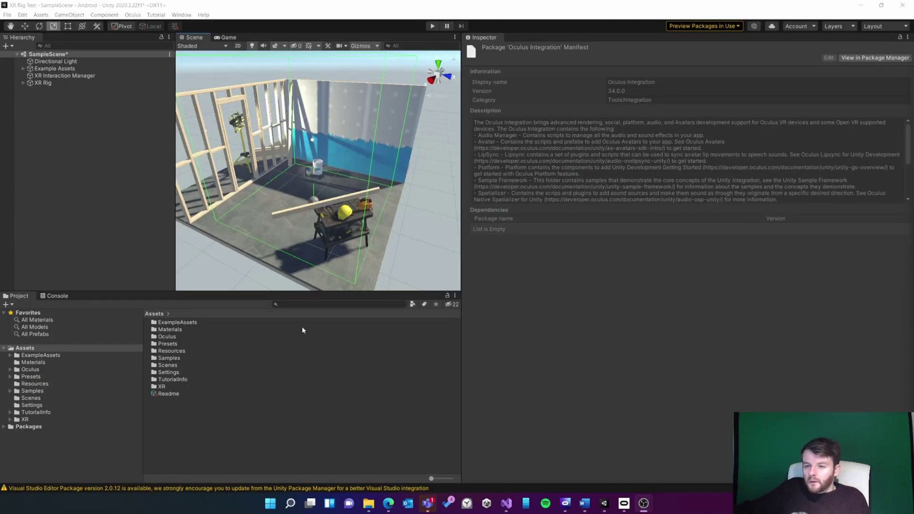
# - Select XR Rig to inspect its components, check the Oculus Integration store page, then return to Unity
pyautogui.click(50, 84)
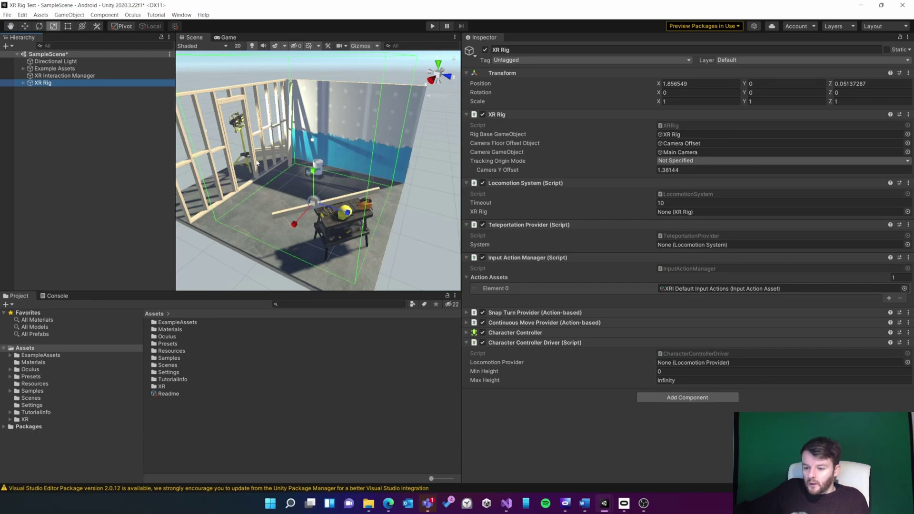
pyautogui.moveTo(390, 504)
pyautogui.click(436, 455)
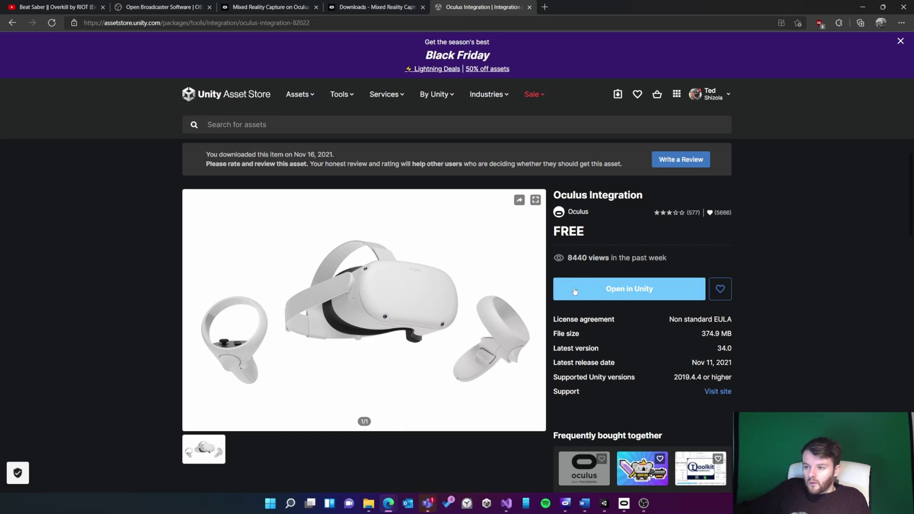
pyautogui.moveTo(604, 503)
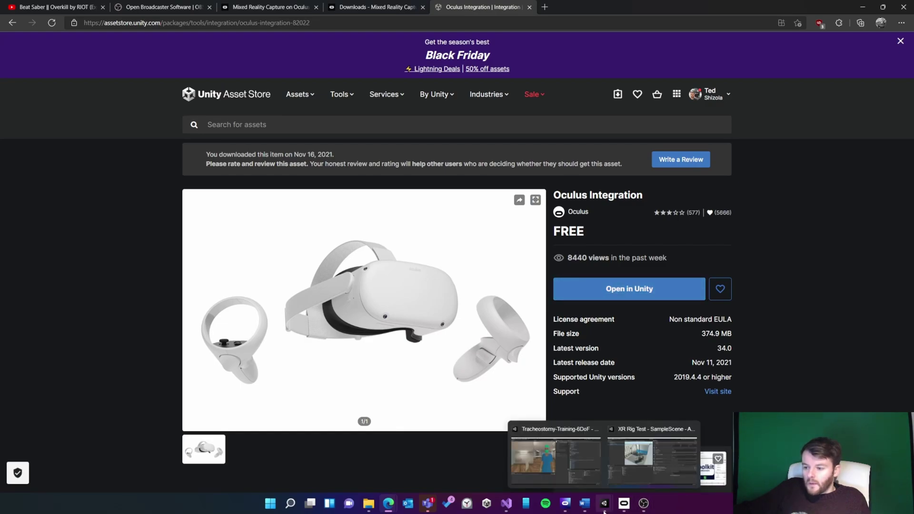
pyautogui.click(629, 466)
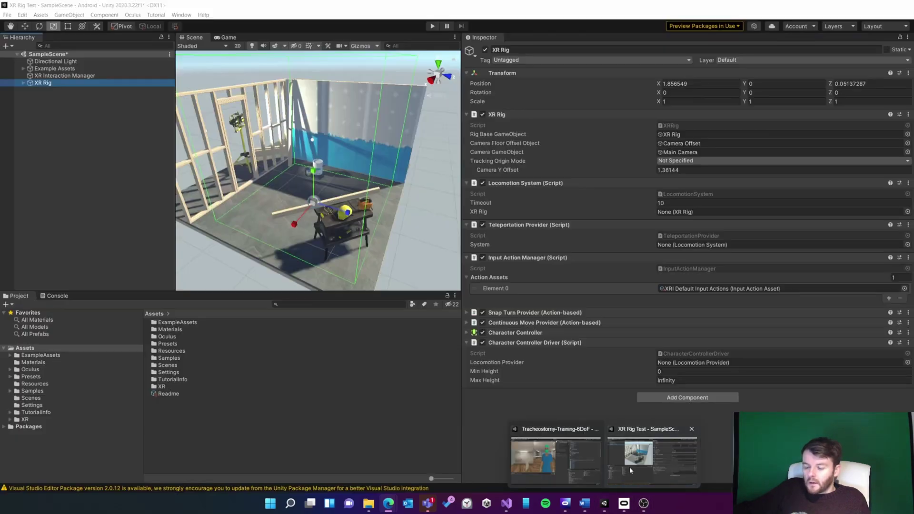
# - Import the Oculus Integration package through the Package Manager, then deselect the XR Rig
pyautogui.click(182, 15)
pyautogui.click(200, 105)
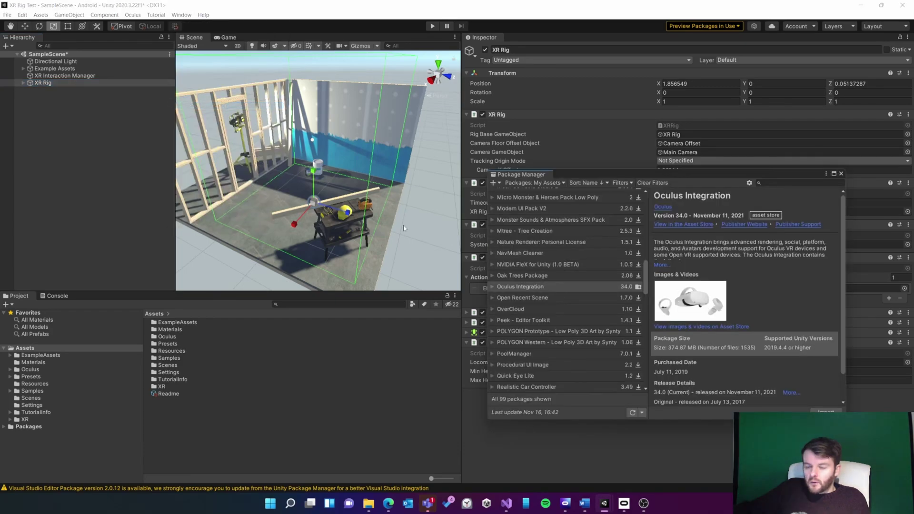
pyautogui.moveTo(625, 174); pyautogui.dragTo(471, 124)
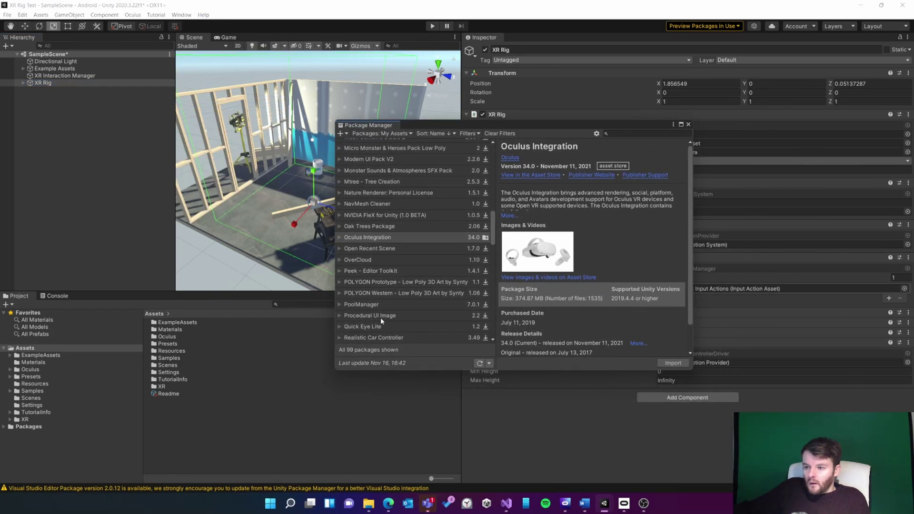
pyautogui.click(671, 364)
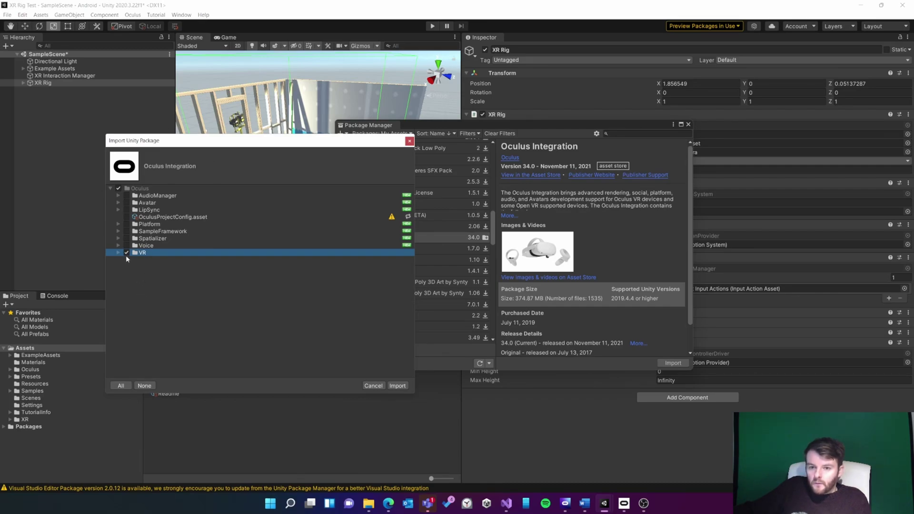
pyautogui.click(397, 386)
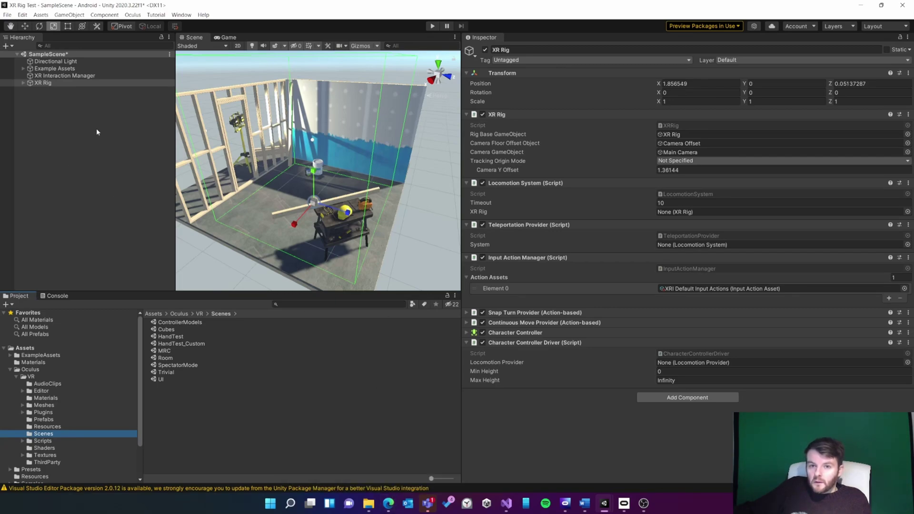
pyautogui.click(60, 111)
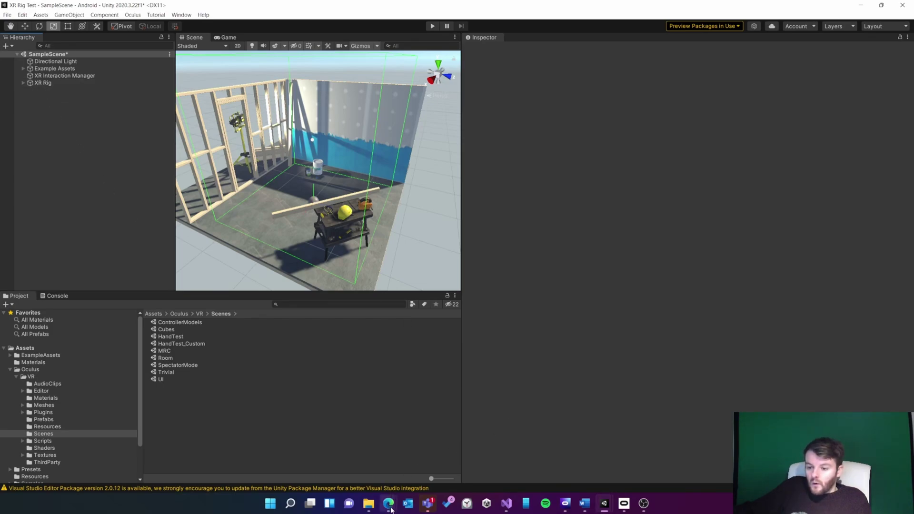
# - Open the MrcXrtHelpers GitHub repo in Edge and download MrcXrtHelpers.unitypackage from release v0.1
pyautogui.moveTo(388, 503)
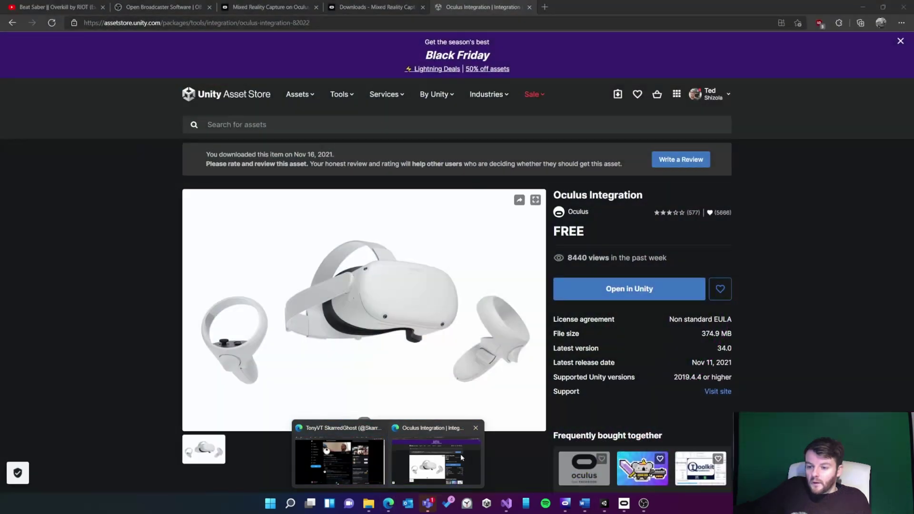
pyautogui.click(419, 461)
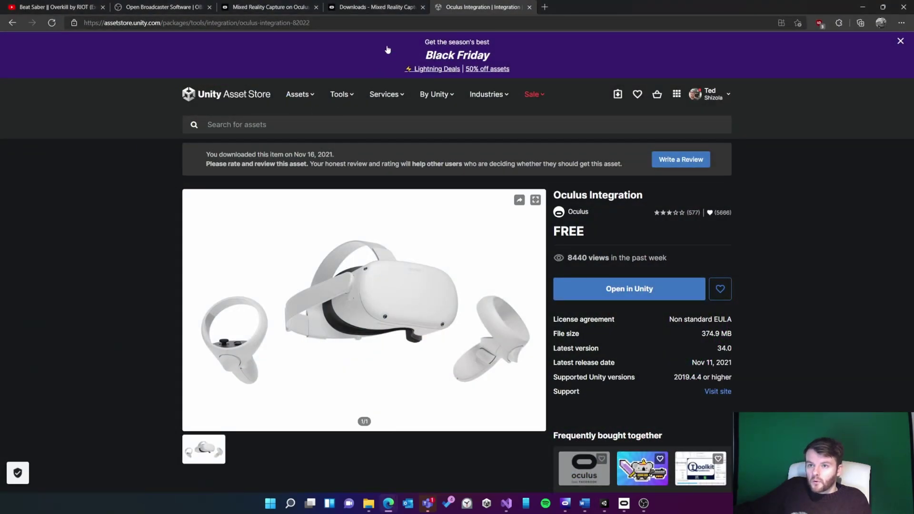
pyautogui.click(546, 6)
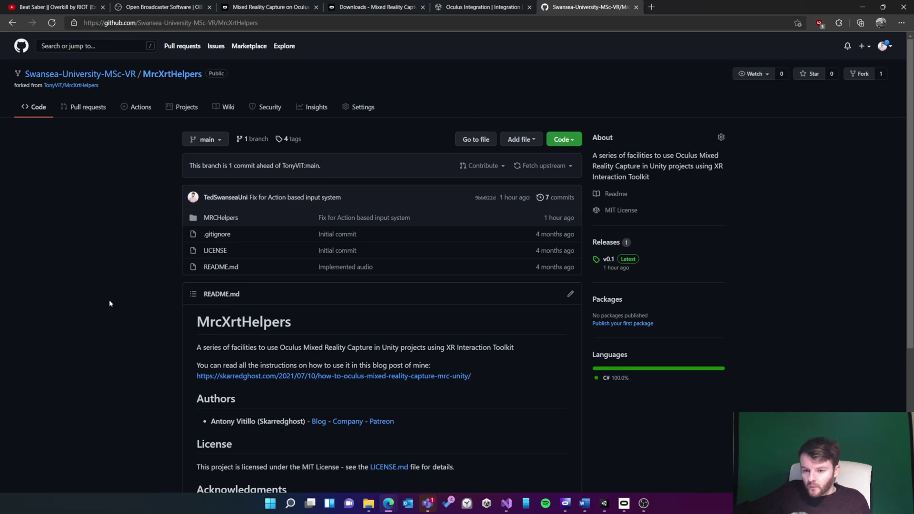
pyautogui.click(608, 259)
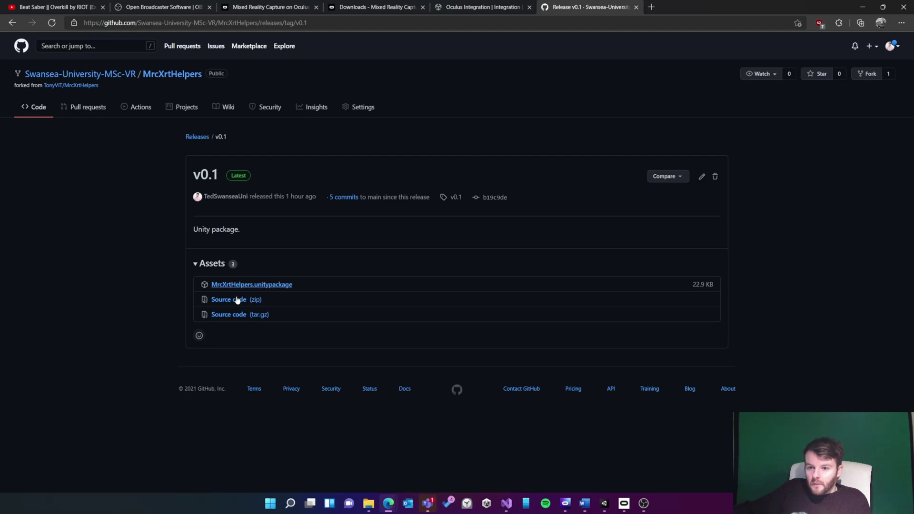
pyautogui.click(267, 286)
# - Import the custom package Downloads\MrcXrtHelpers (1) with all its files and view the MRCHelpers Prefabs folder
pyautogui.hotkey('alt', 'Tab')
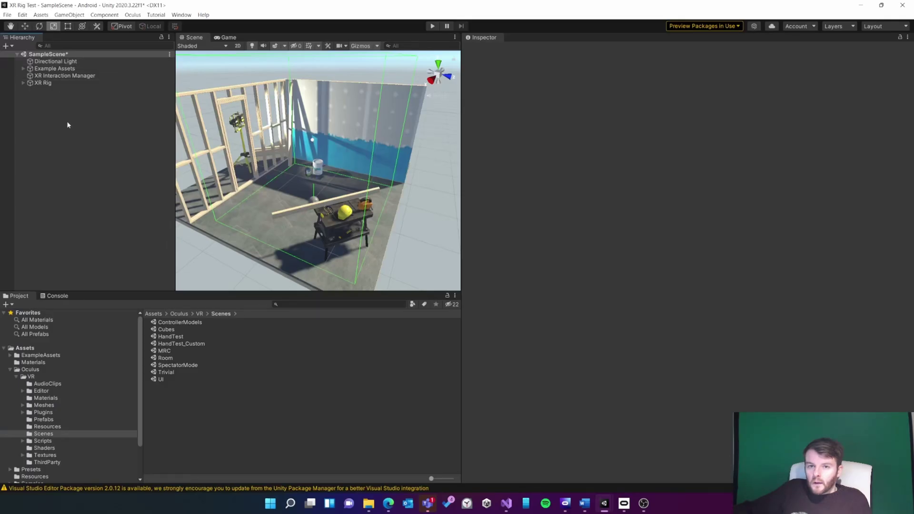
pyautogui.click(41, 14)
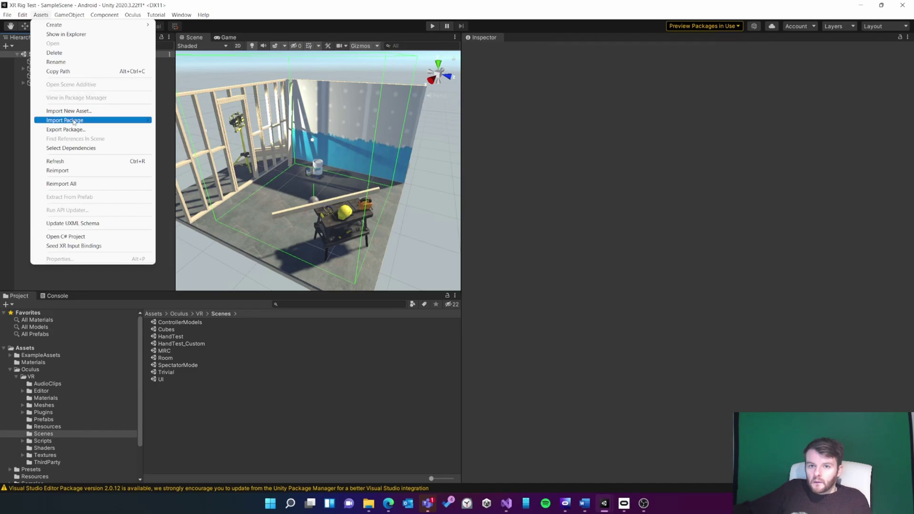
pyautogui.moveTo(75, 123)
pyautogui.click(190, 120)
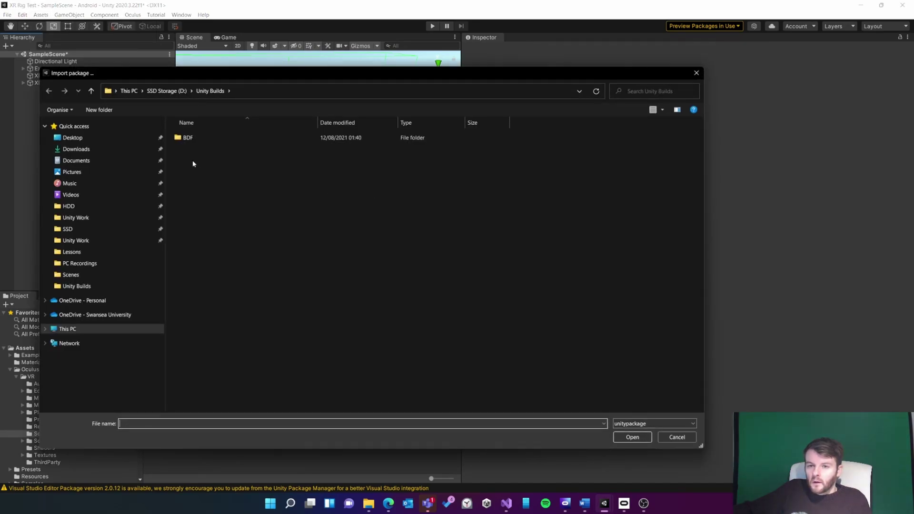
pyautogui.click(76, 149)
pyautogui.click(209, 148)
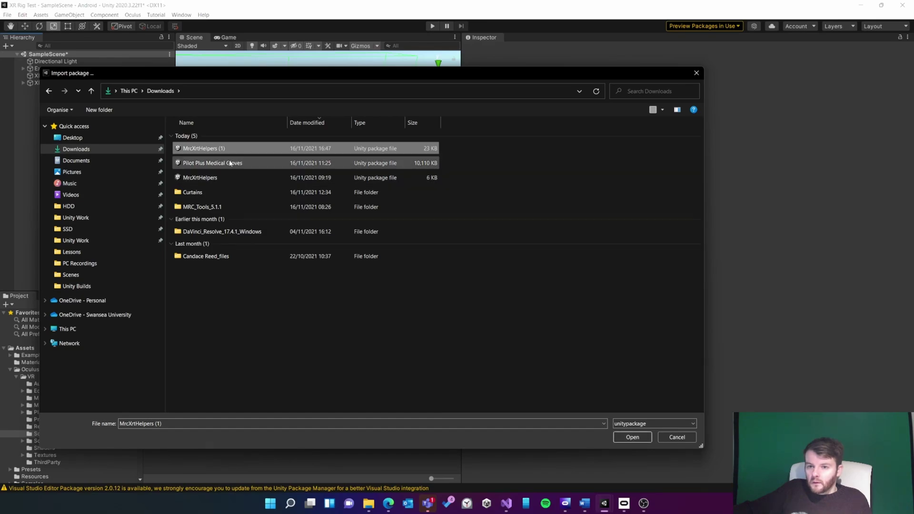
pyautogui.click(632, 438)
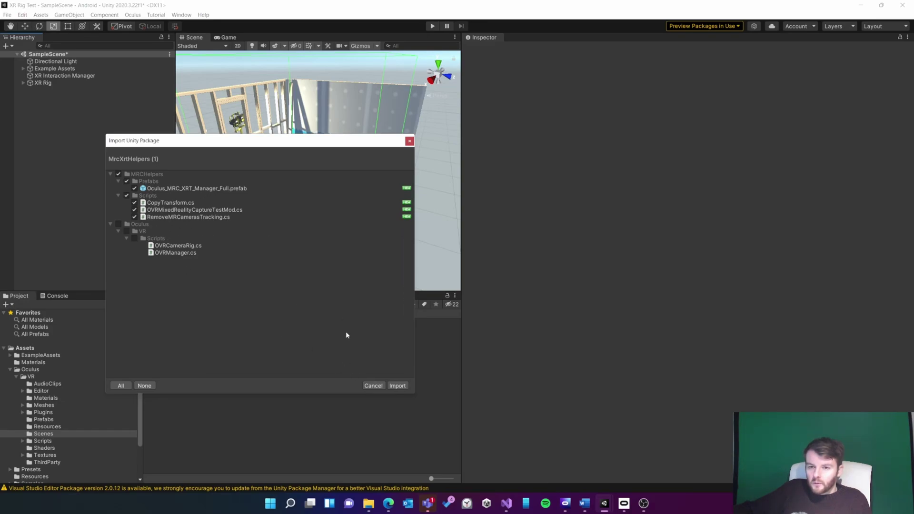
pyautogui.click(398, 385)
pyautogui.click(38, 376)
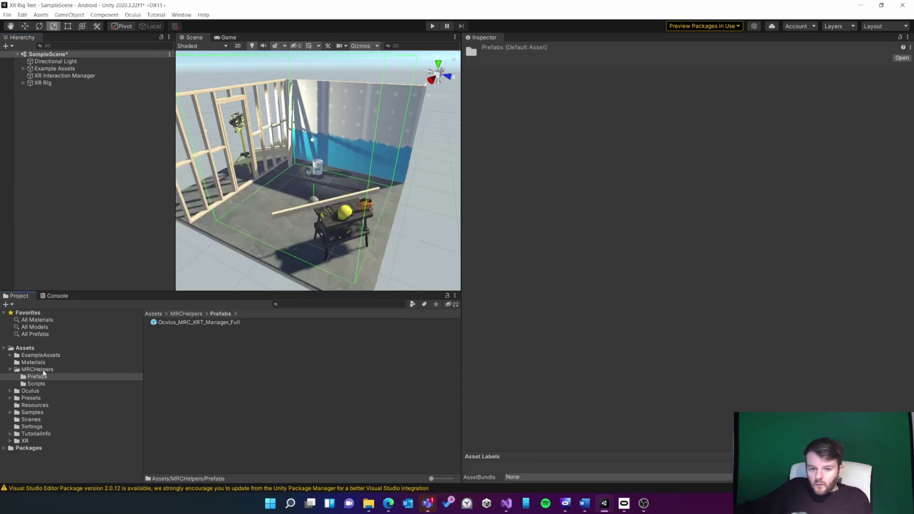
# - Add Oculus_MRC_XRT_Manager_Full to SampleScene and set OVRManager's Copy Transform Original Transform to XR Rig
pyautogui.moveTo(210, 325); pyautogui.dragTo(74, 170)
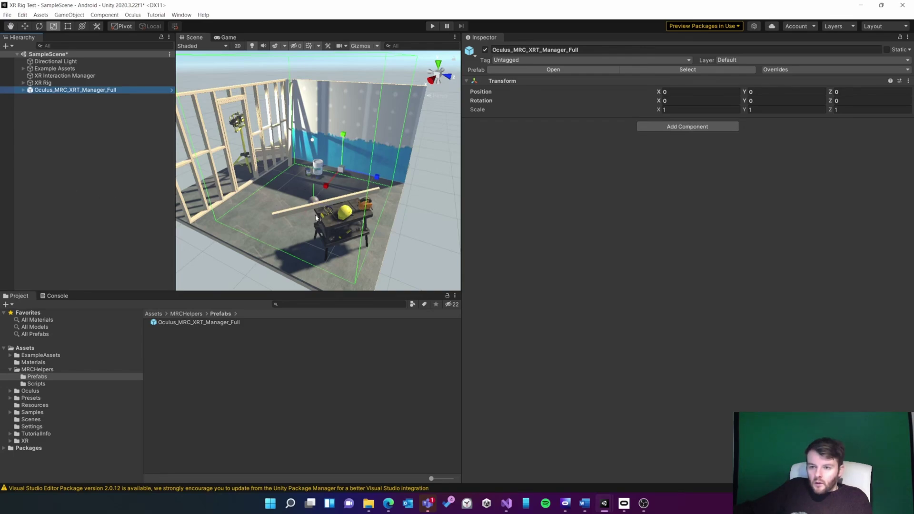
pyautogui.click(23, 89)
pyautogui.click(56, 97)
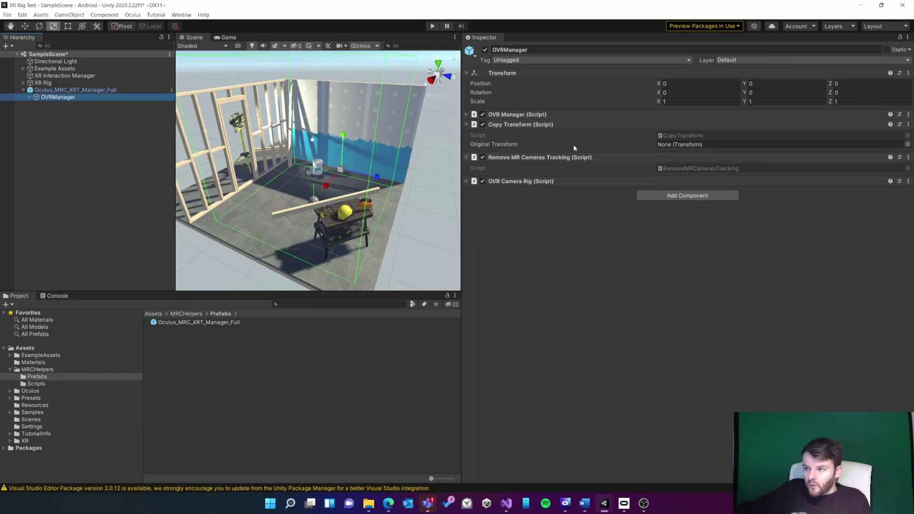
pyautogui.moveTo(54, 94); pyautogui.dragTo(672, 146)
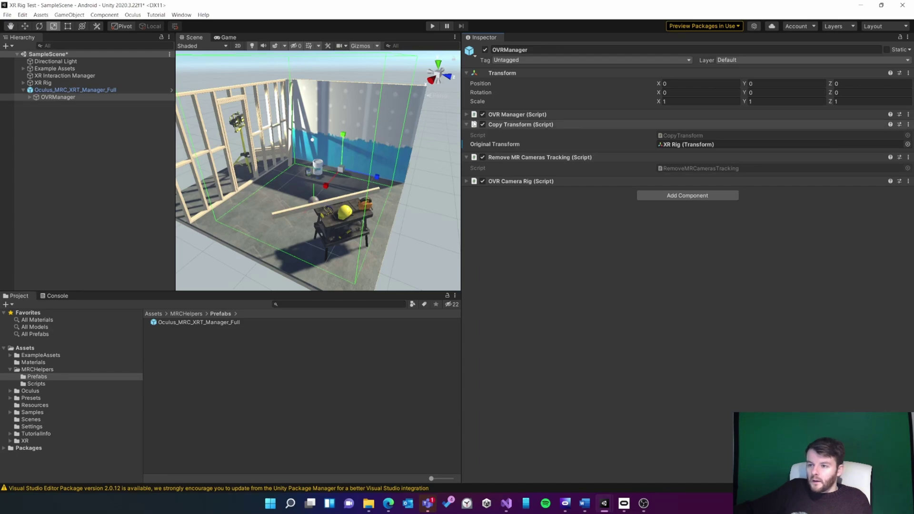
pyautogui.click(468, 115)
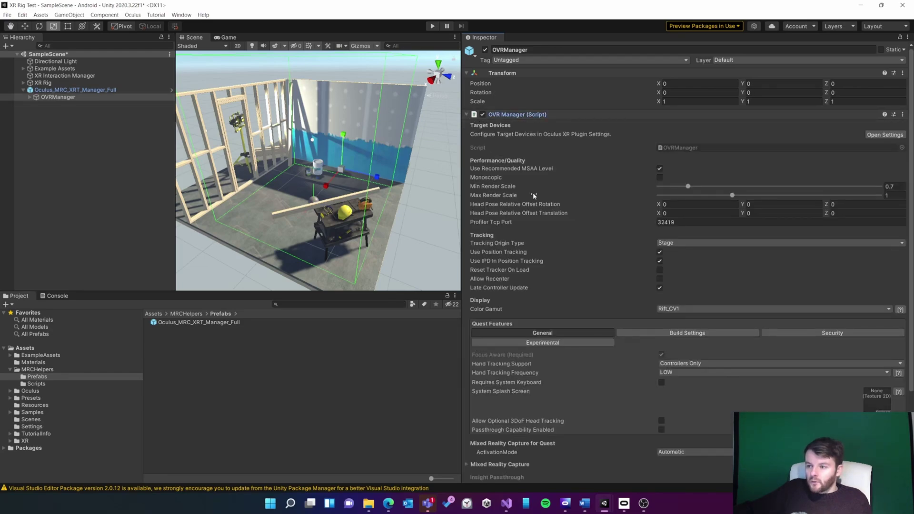
# - Collapse the OVR Manager (Script) component in the Inspector
pyautogui.click(467, 115)
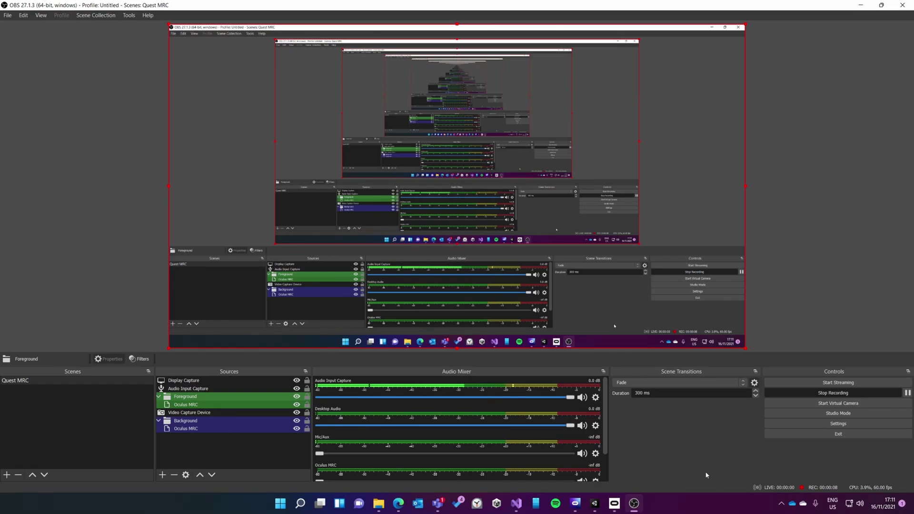
# - Connect the Foreground Oculus MRC source to the Quest's MRC-enabled game on port 28734
pyautogui.click(186, 405)
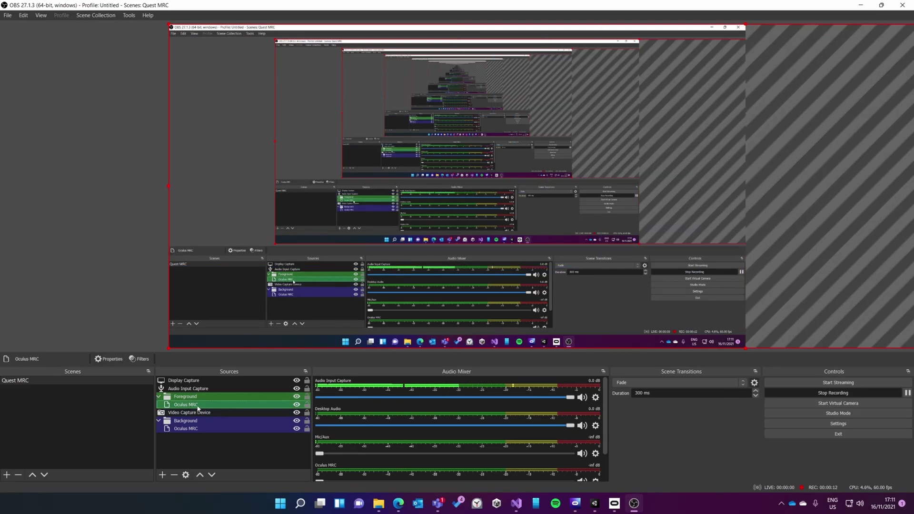
pyautogui.doubleClick(198, 405)
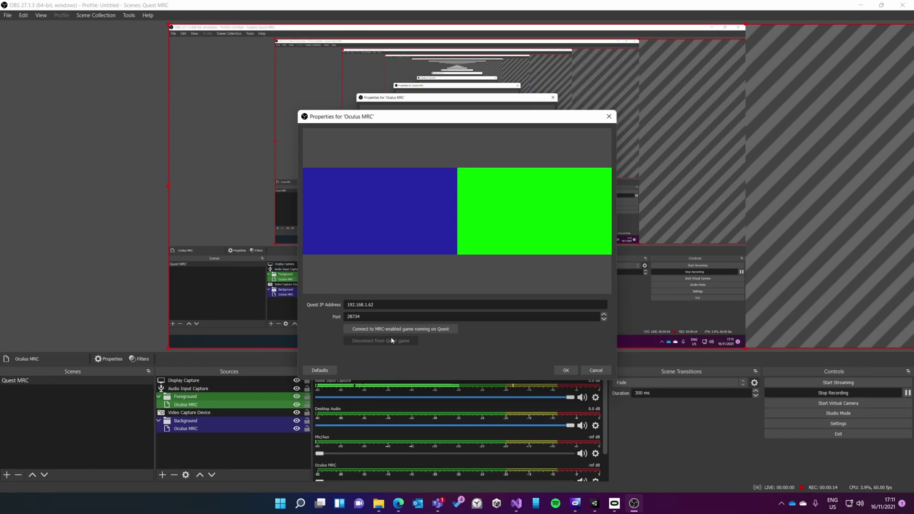
pyautogui.click(438, 330)
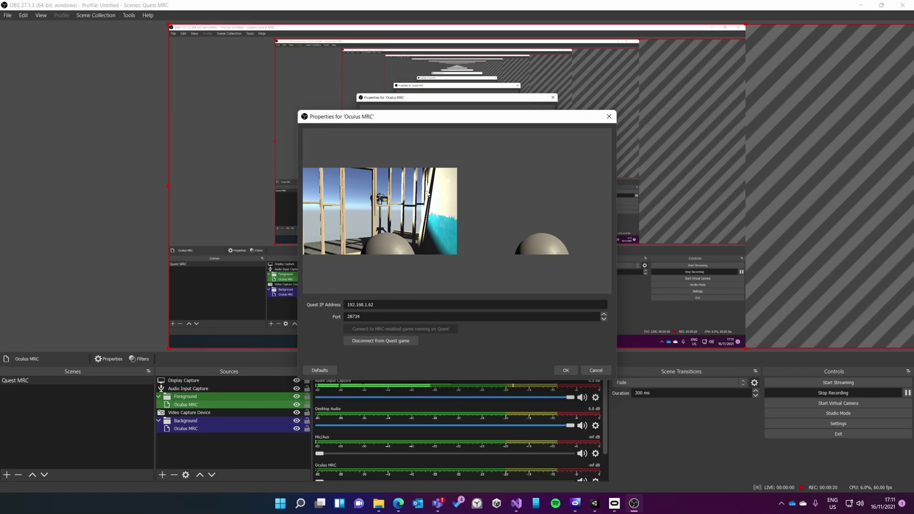
pyautogui.click(566, 371)
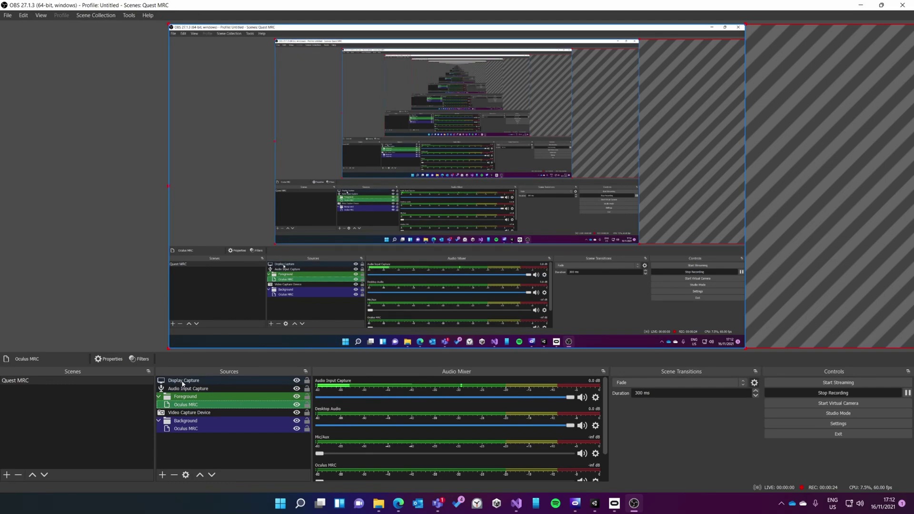